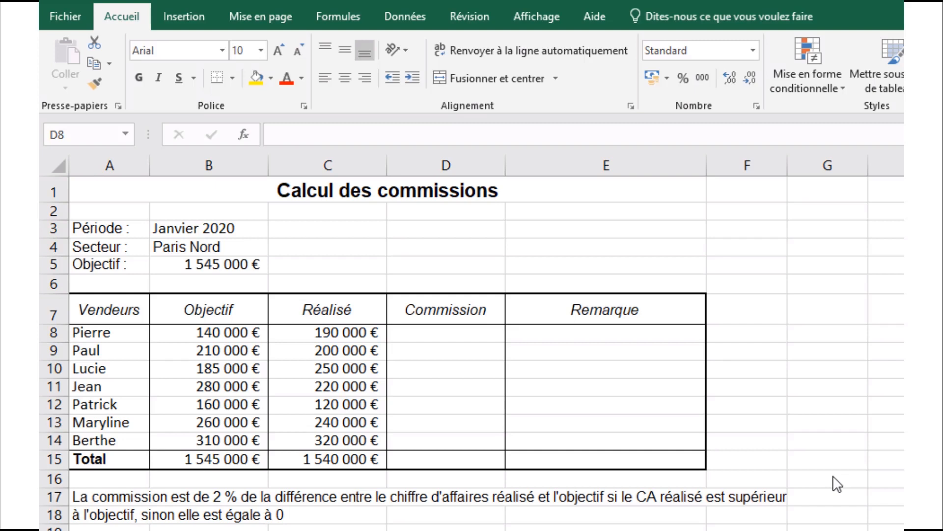
Step: Begin a SI formula in D8, the first Commission cell, with the logical test C8>B8
left_click(435, 332)
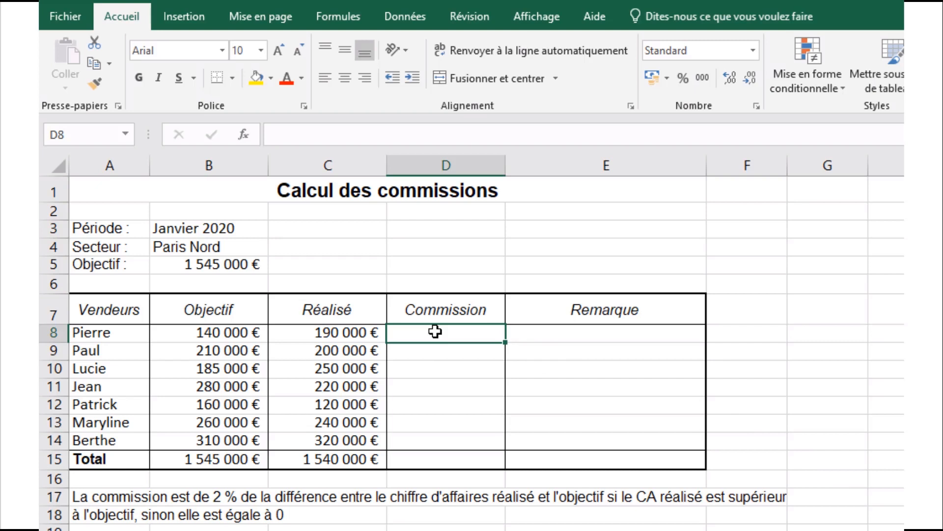
type("=si")
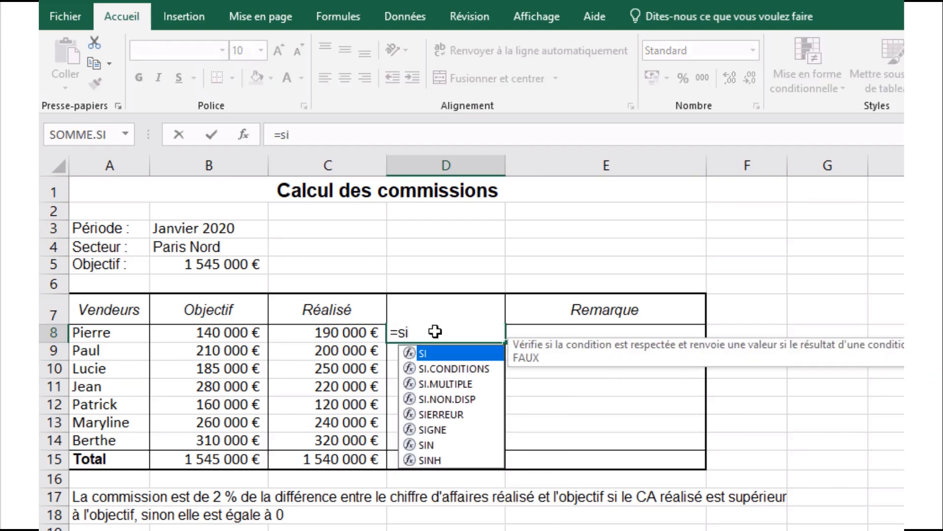
type("(")
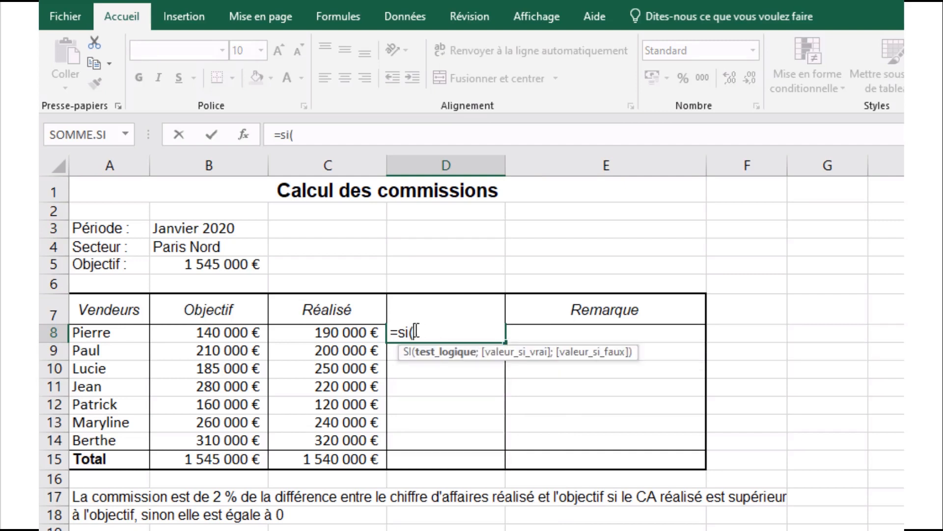
left_click(352, 333)
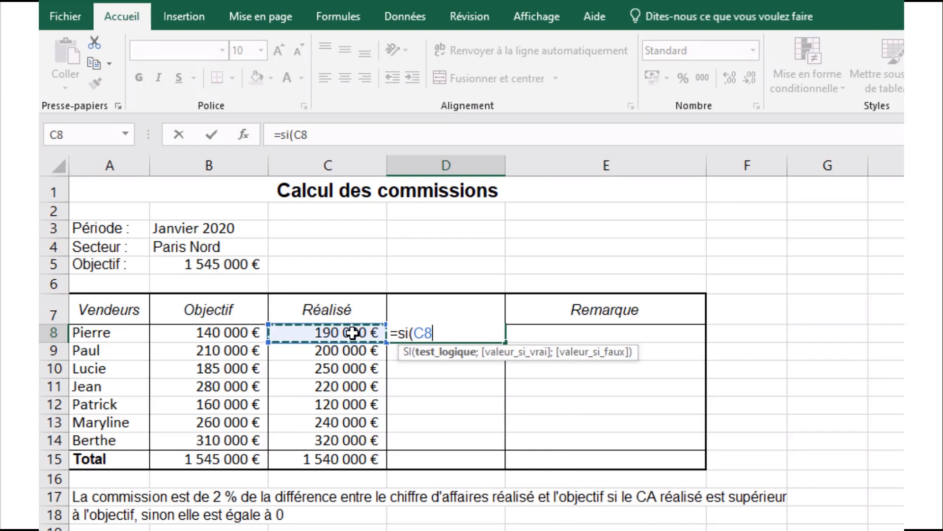
type(">")
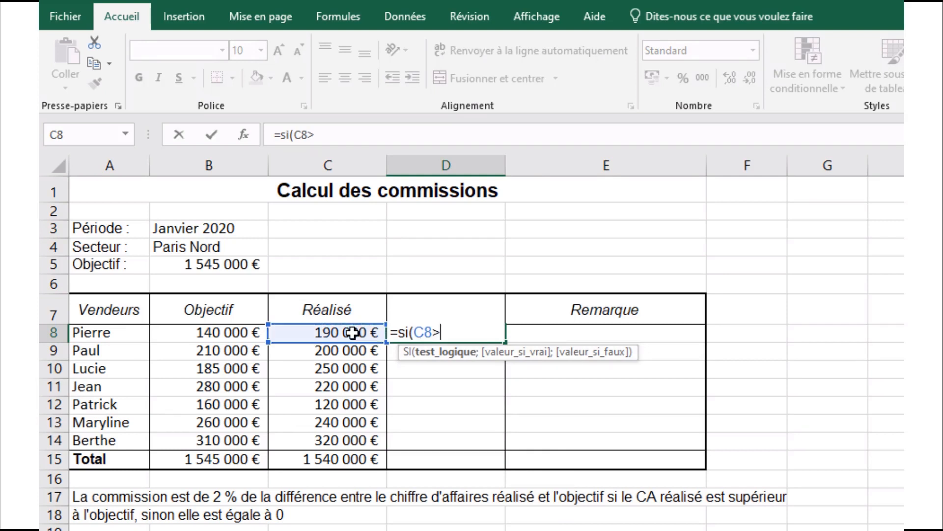
left_click(251, 332)
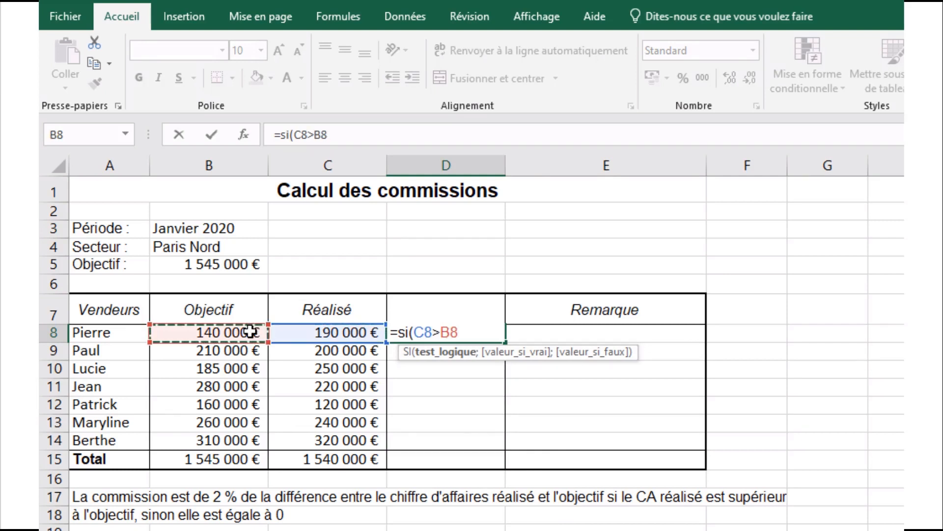
type(";")
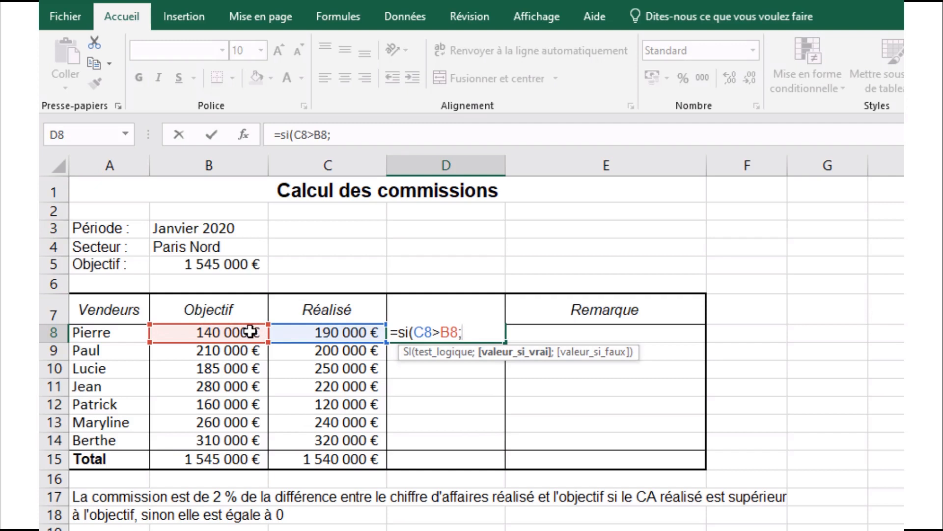
Step: Complete the D8 formula with 2%*(C8-B8) as the value if true and 0 as the value if false
type("2%*(")
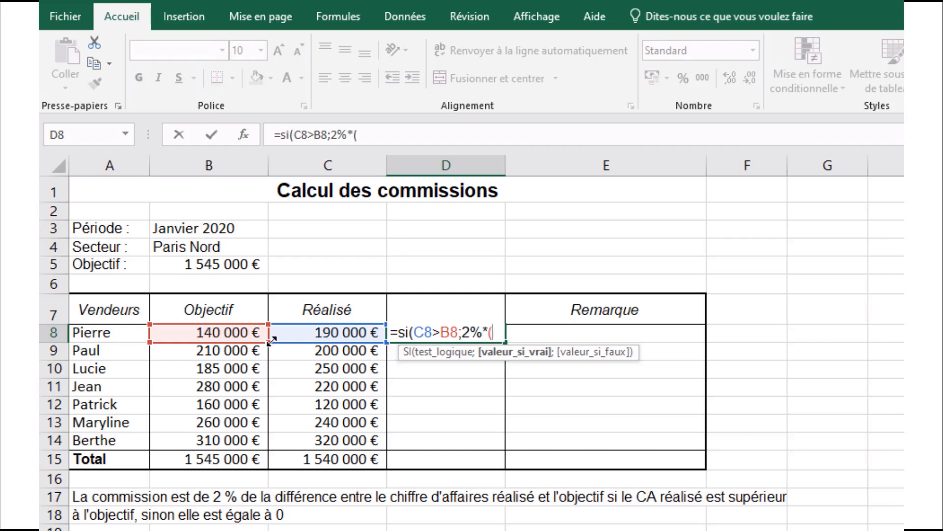
left_click(287, 336)
type("-")
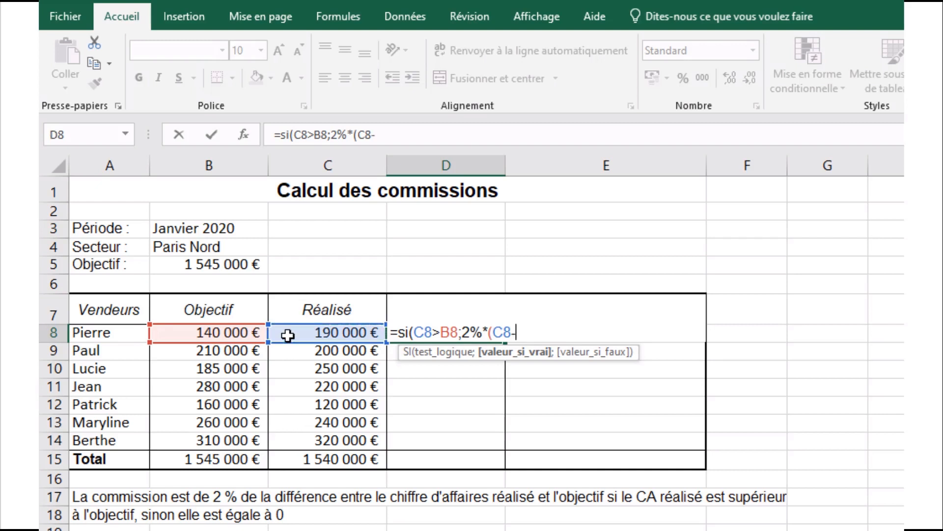
left_click(203, 336)
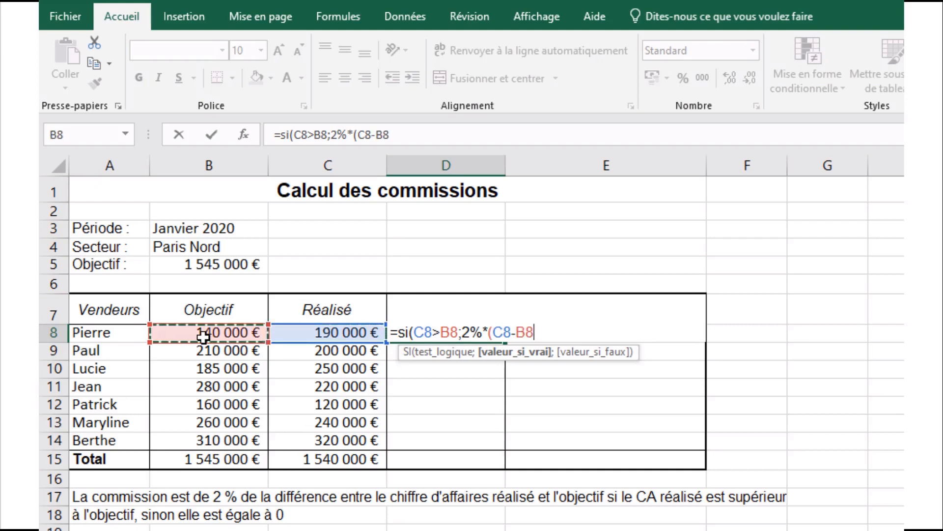
type(");")
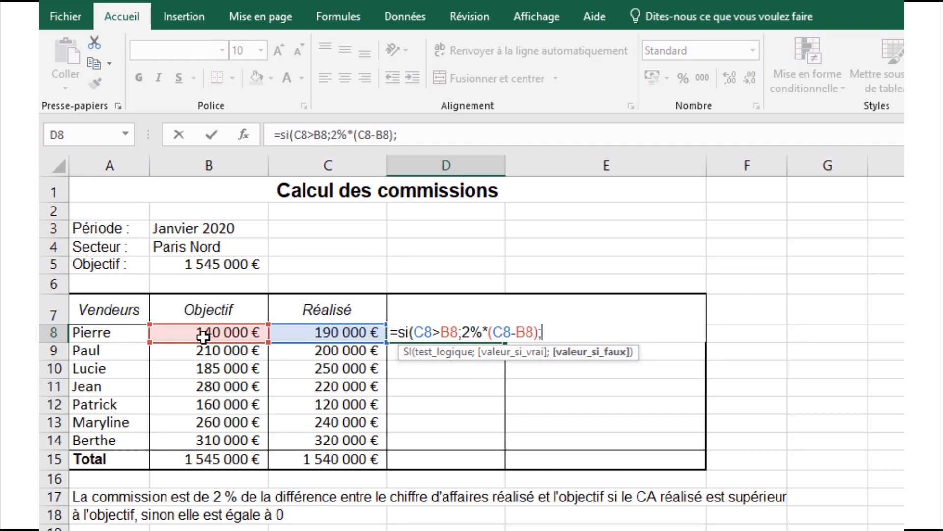
type("0")
type(")")
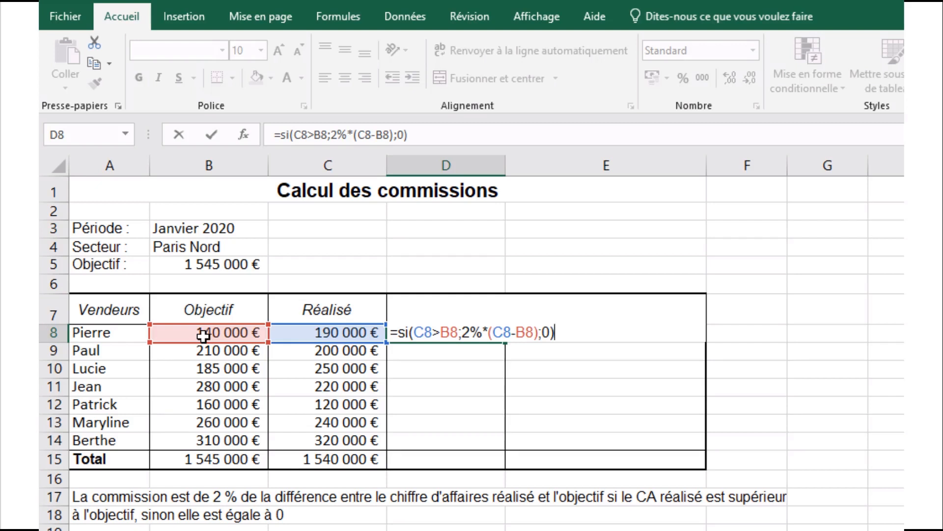
key("Return")
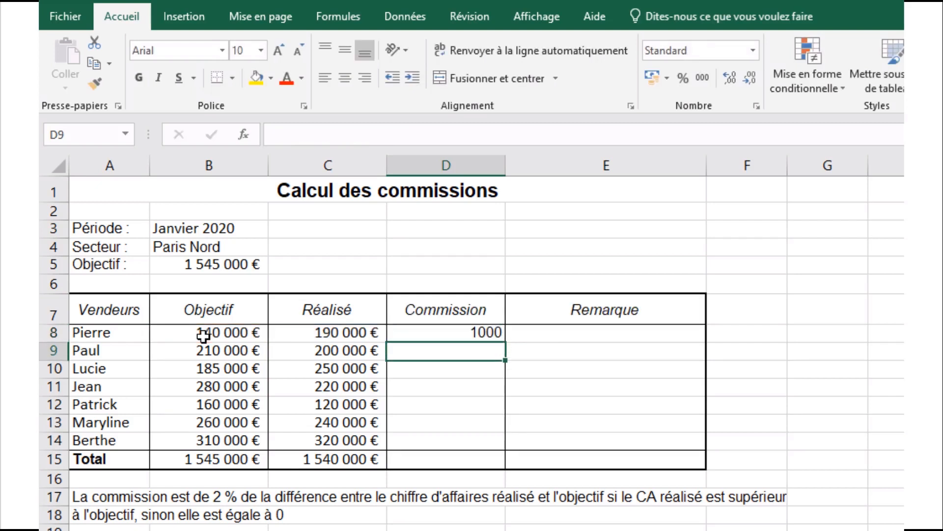
Step: Copy the D8 commission formula down through D14 and apply the euro accounting format to the range
left_click(425, 330)
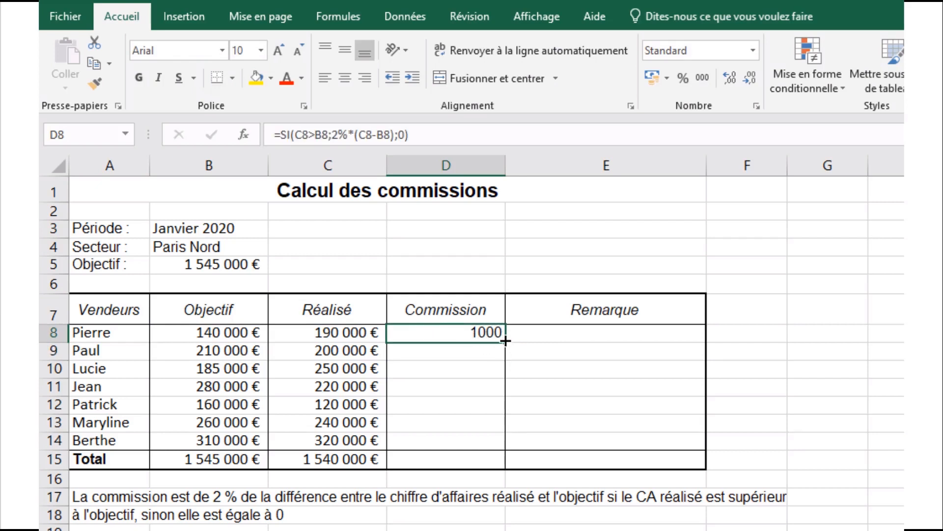
left_click_drag(505, 341, 500, 453)
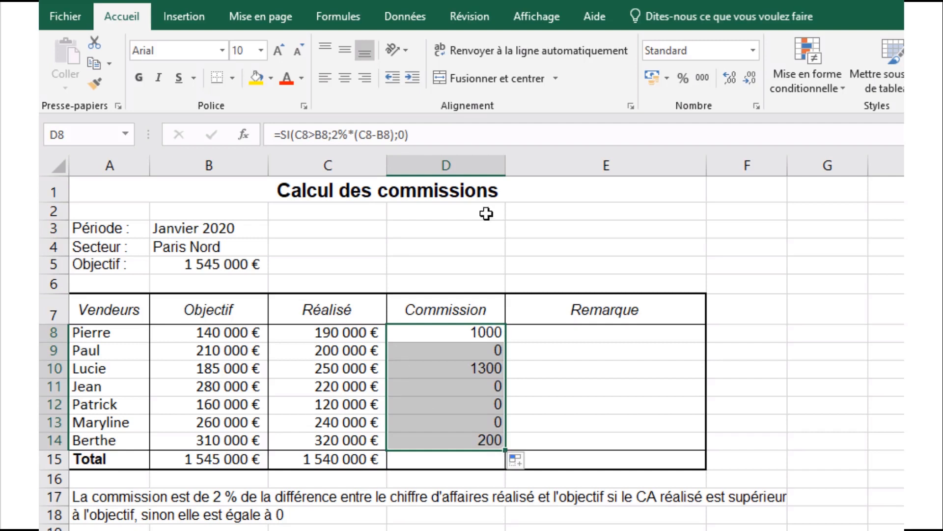
left_click(652, 76)
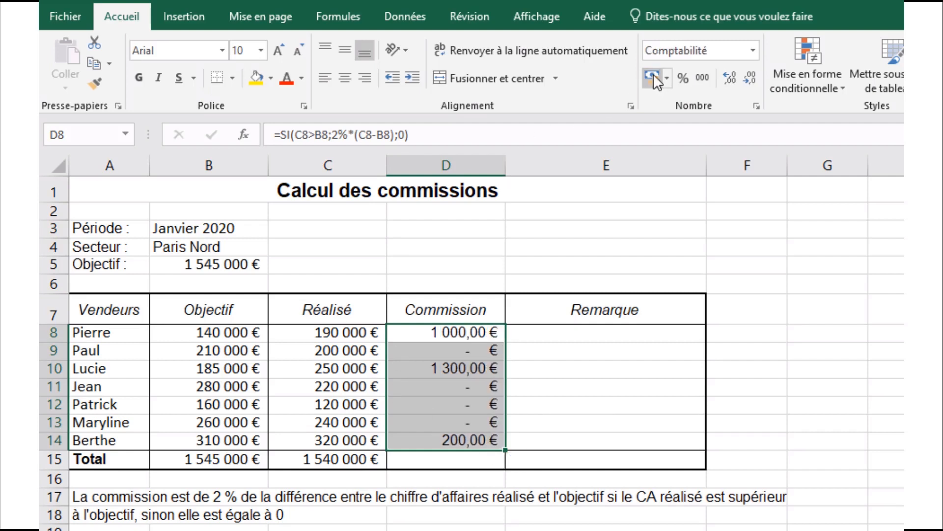
Step: Begin a SI formula in E8, the first Remarque cell, with the logical test C8>B8
left_click(572, 335)
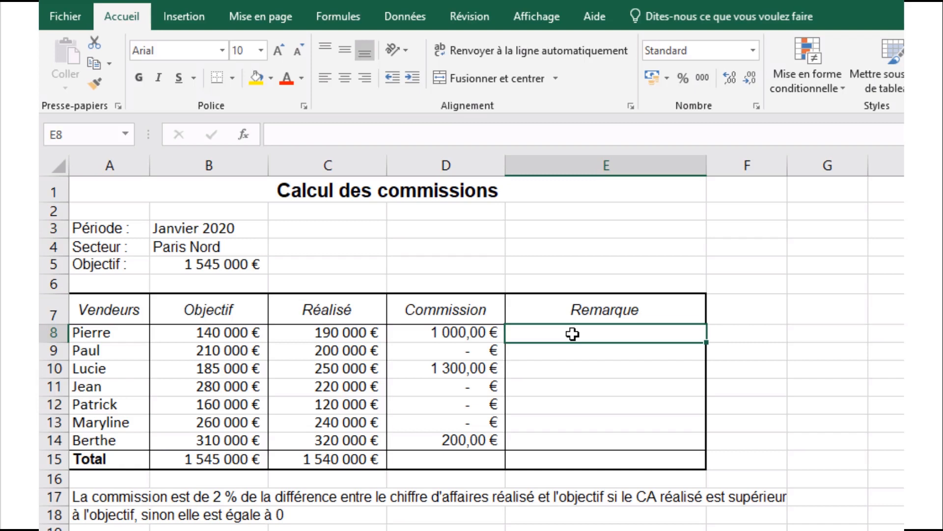
type("=")
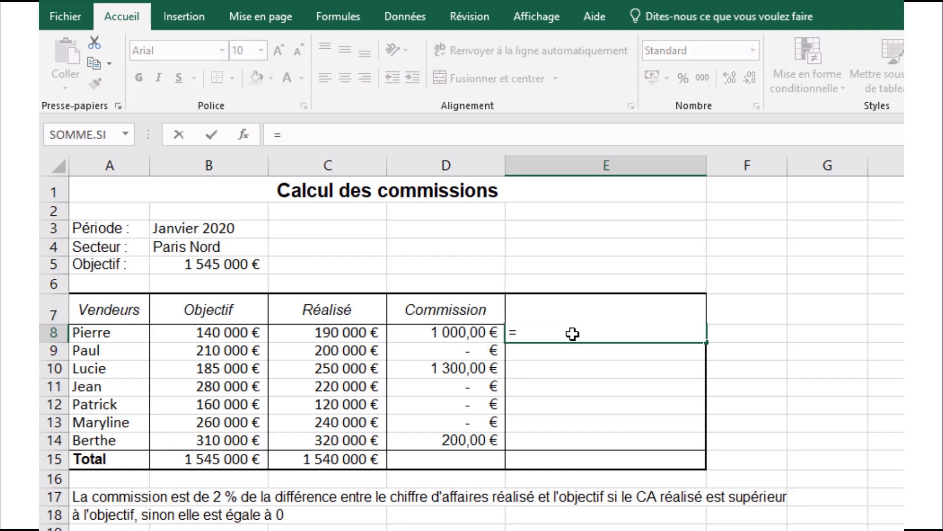
type("si(")
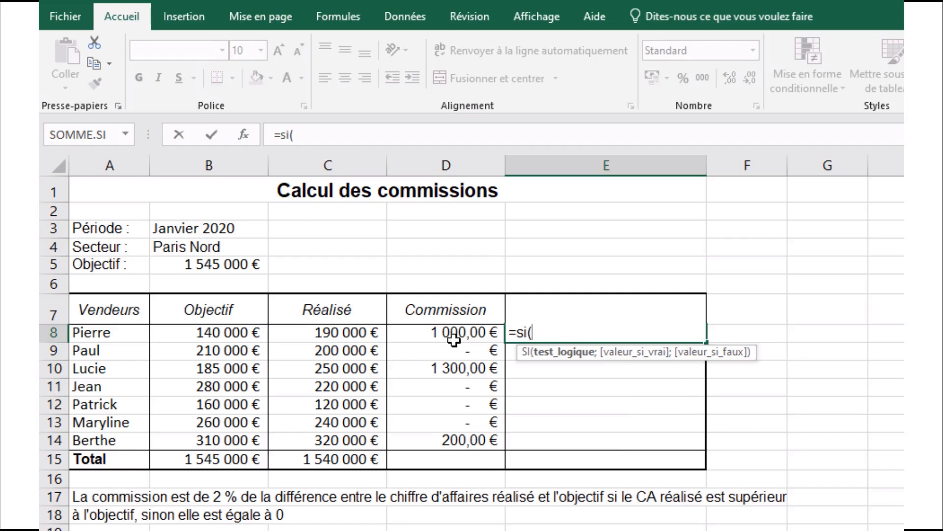
left_click(332, 335)
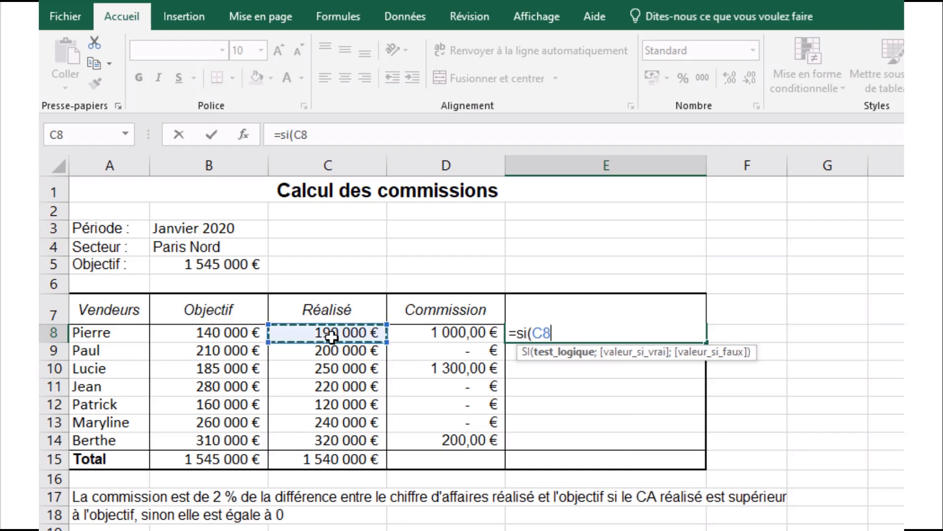
type(">")
left_click(185, 334)
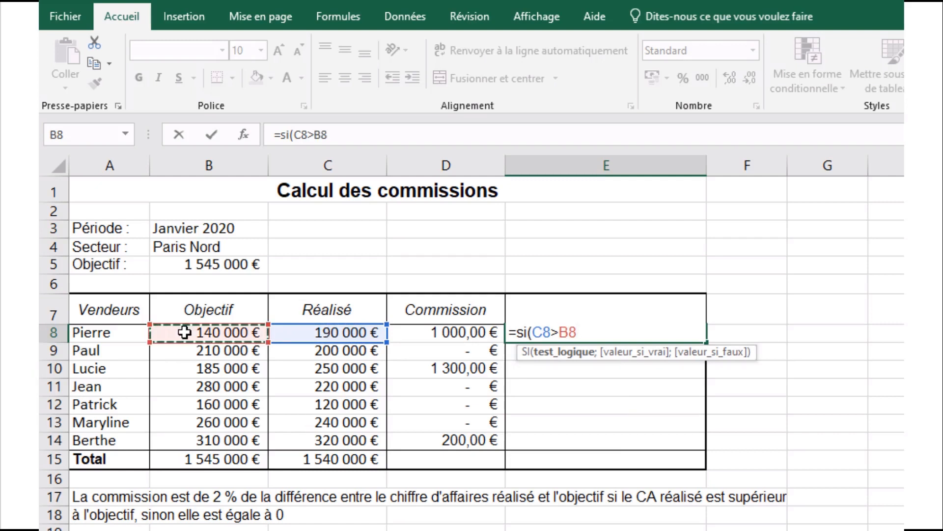
Step: Add the text "objectif dépassé" as the value if true in the E8 formula
type(";\"o")
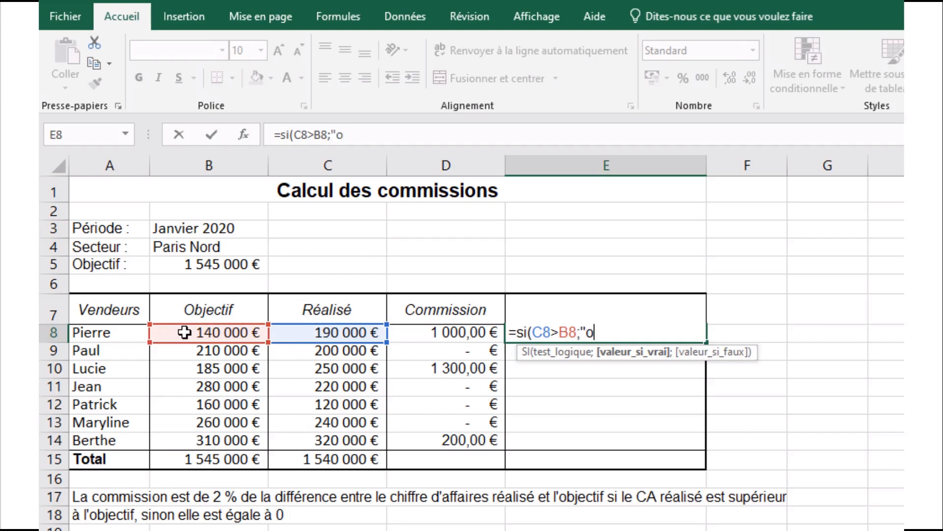
type("bjecti")
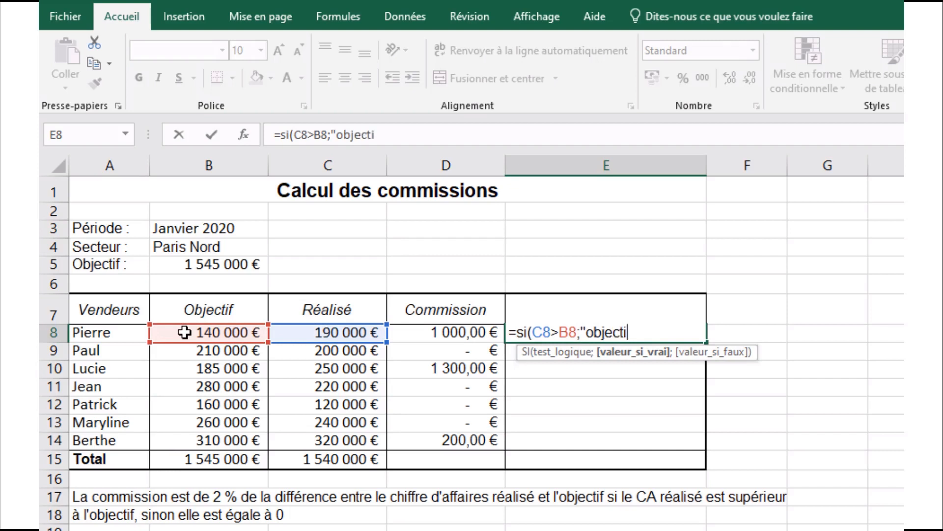
type("f dépé")
type("ssé")
key("BackSpace")
key("BackSpace")
key("BackSpace")
key("BackSpace")
type("as")
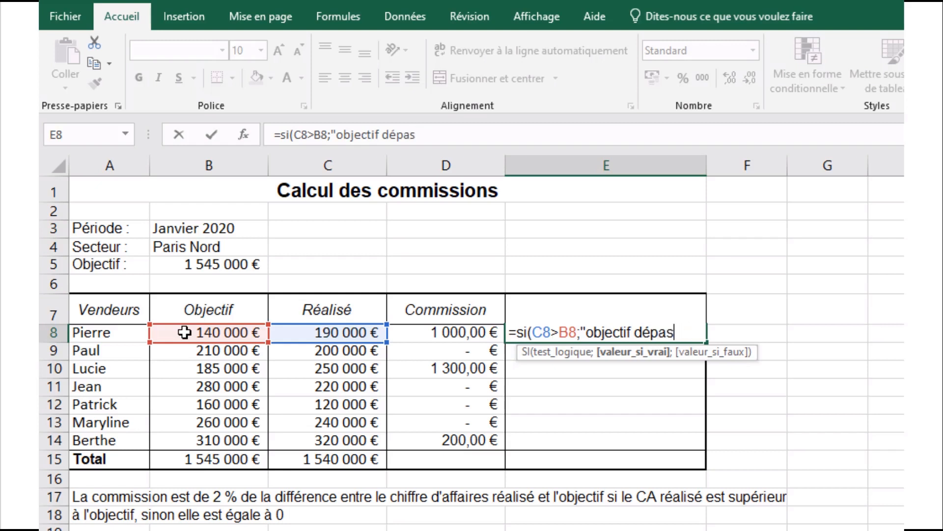
type("sé\";")
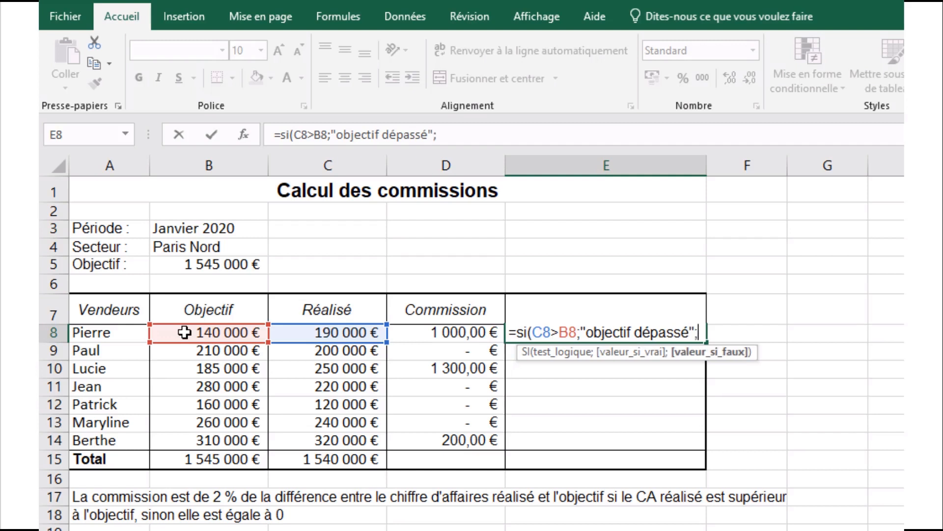
Step: Complete the E8 formula with "objectif non atteint" as the value if false and copy it down through E14
type("\"objectif")
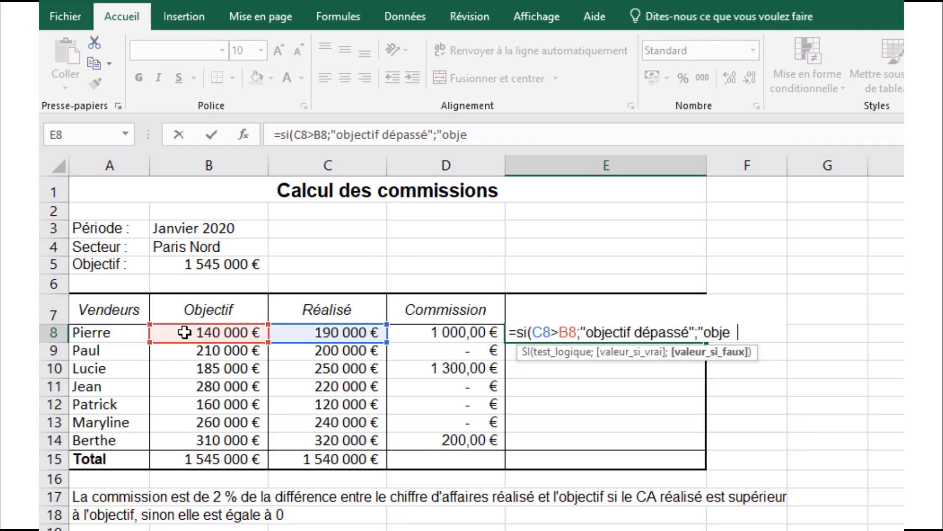
type(" non att")
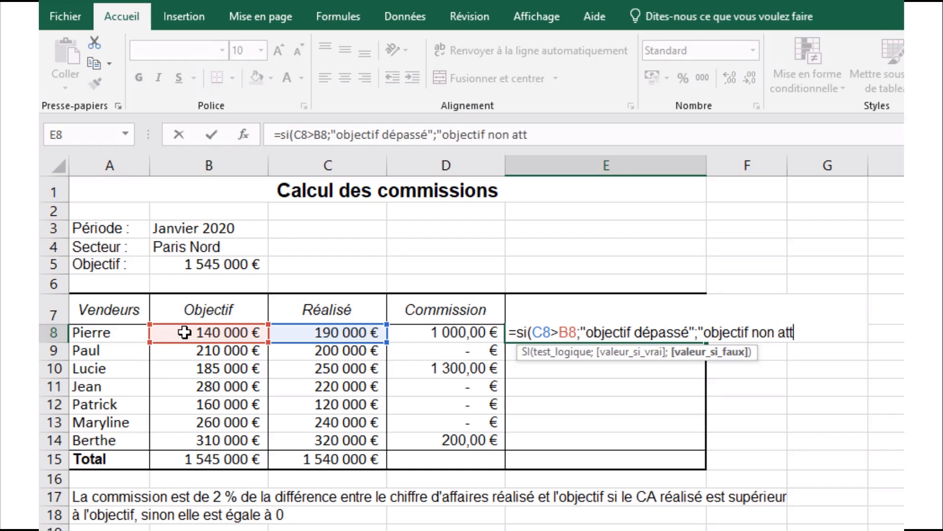
type("eint\")")
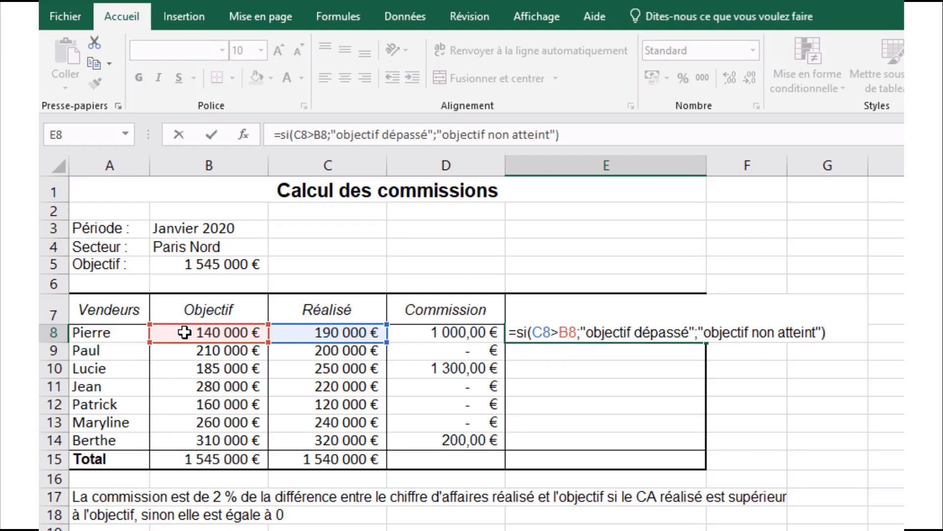
key("Return")
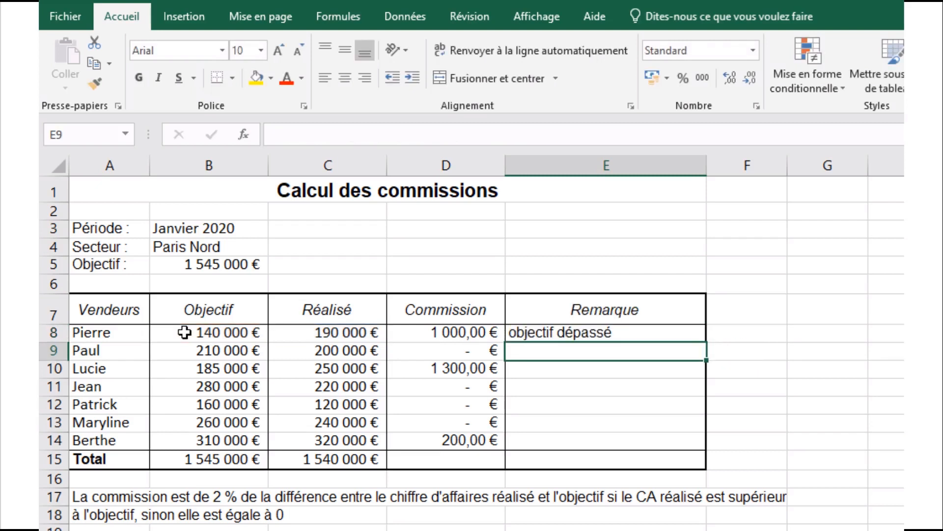
left_click(583, 331)
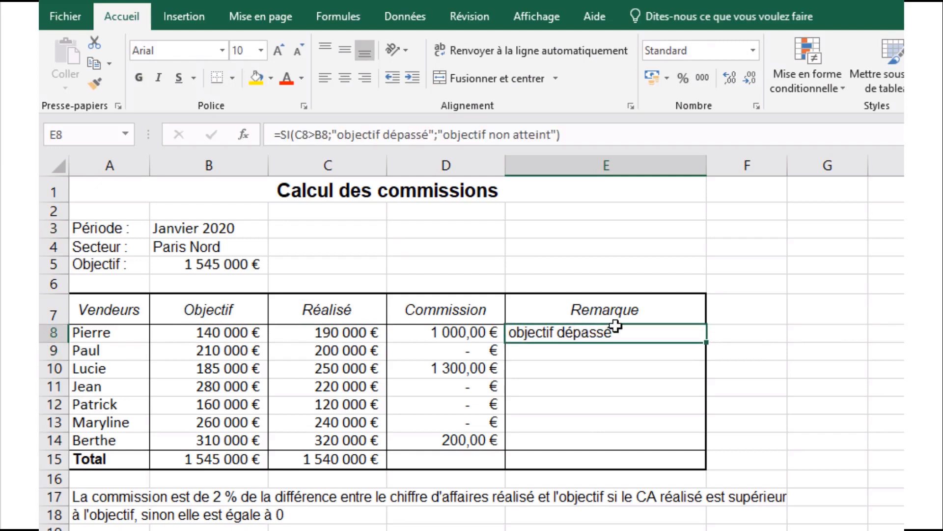
left_click_drag(704, 341, 706, 452)
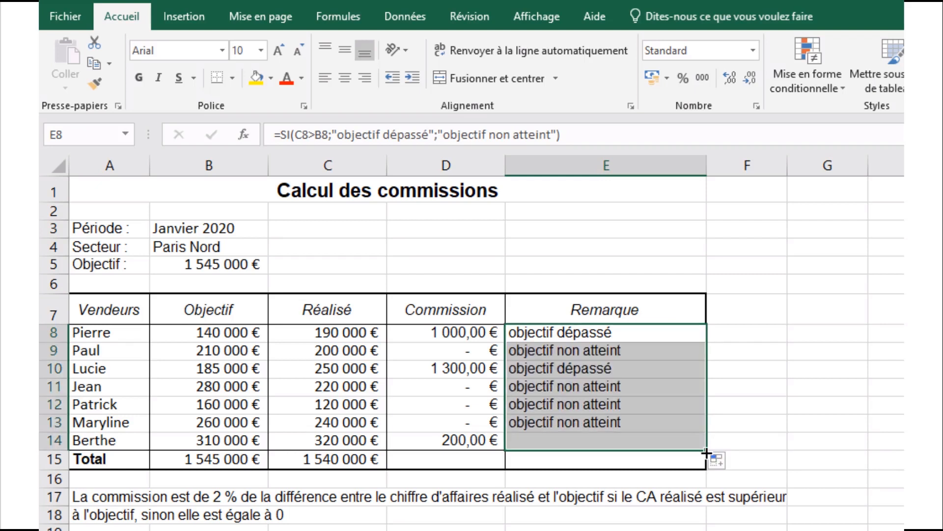